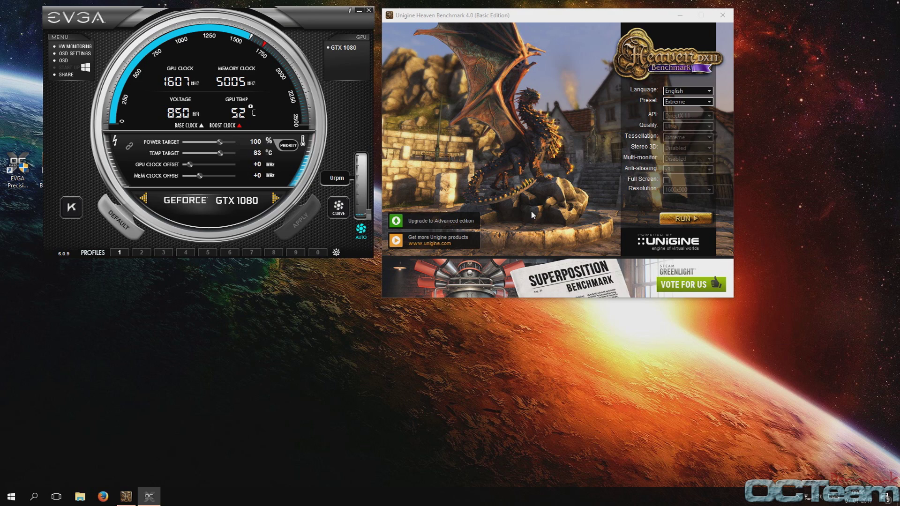
# - Raise the GTX 1080's power target to 120%, lower the temperature target to 87 °C, and apply
pyautogui.moveTo(305, 22); pyautogui.dragTo(336, 91)
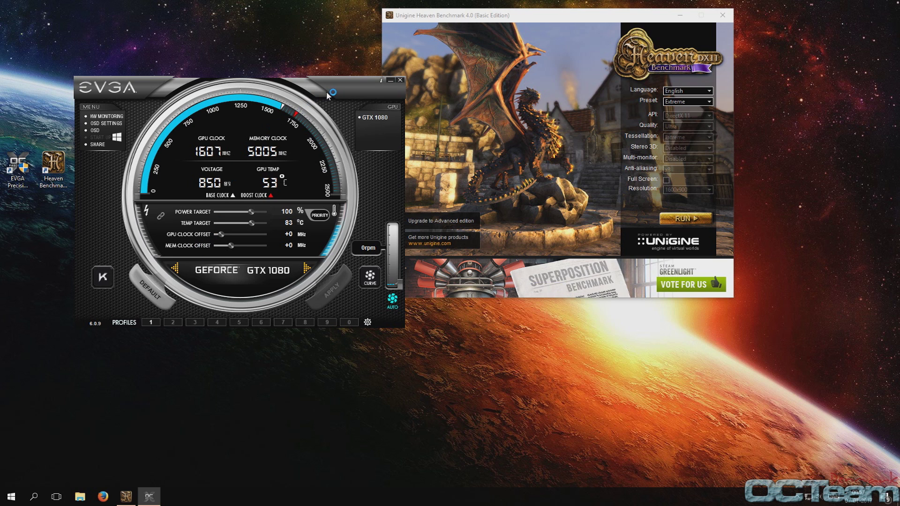
pyautogui.moveTo(330, 90); pyautogui.dragTo(322, 91)
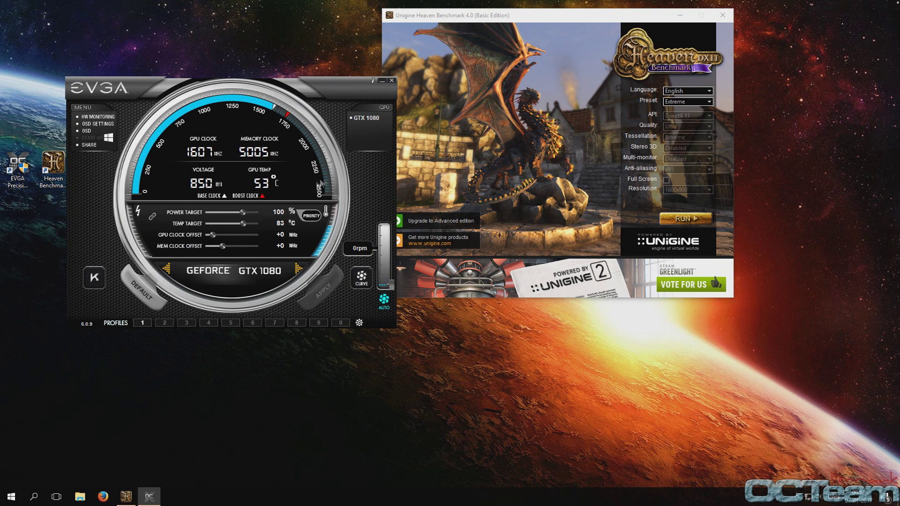
pyautogui.click(244, 216)
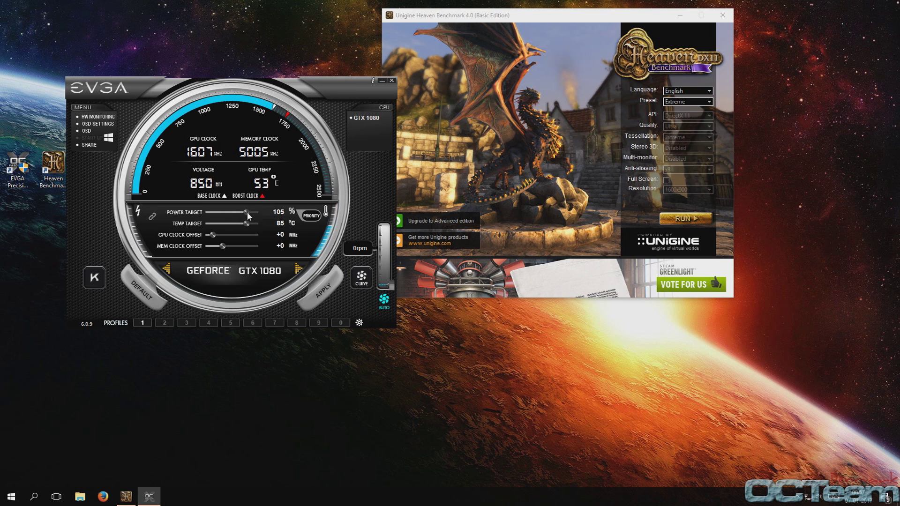
pyautogui.moveTo(255, 215); pyautogui.dragTo(265, 221)
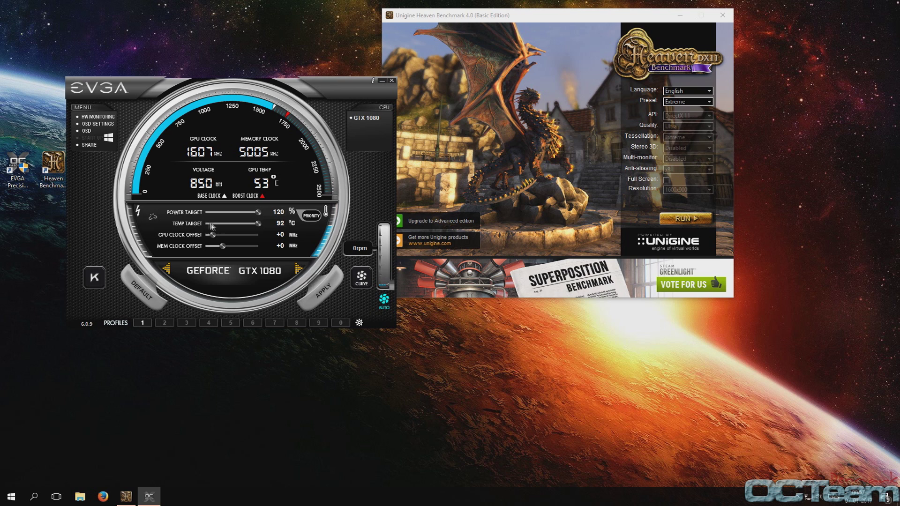
pyautogui.moveTo(257, 228); pyautogui.dragTo(251, 228)
pyautogui.click(332, 287)
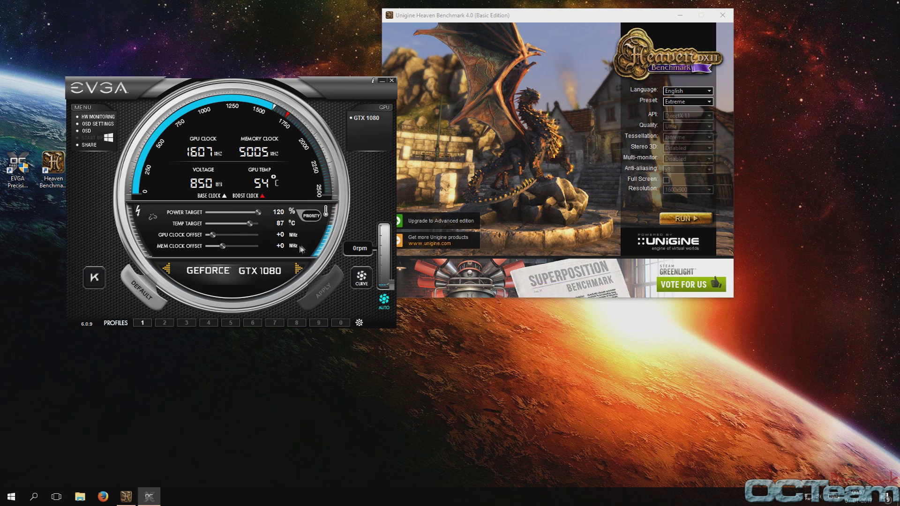
# - Turn on automatic fan control, raise the fan curve point at 30 °C, then close both fan windows
pyautogui.click(362, 277)
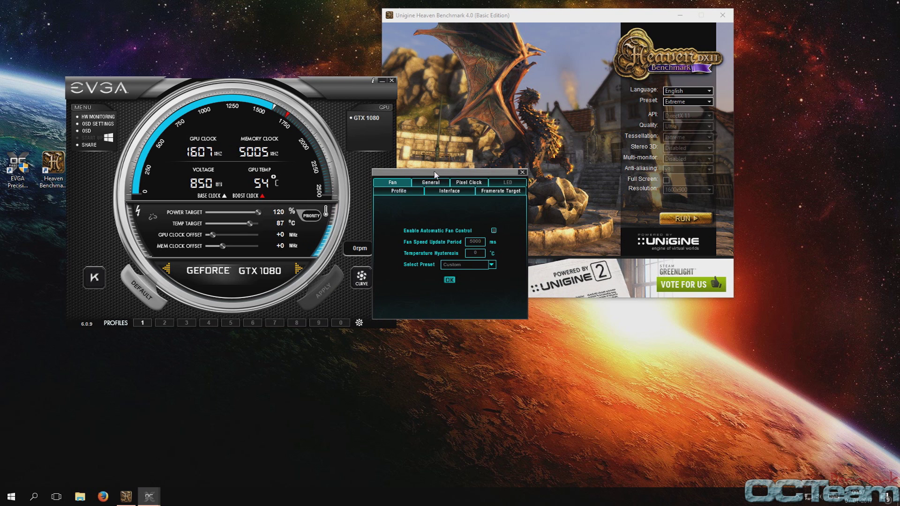
pyautogui.moveTo(434, 175); pyautogui.dragTo(230, 204)
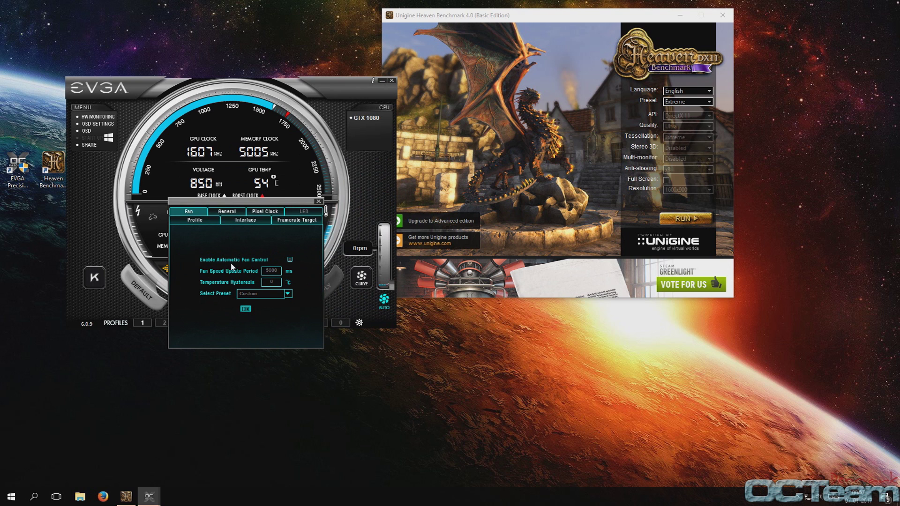
pyautogui.click(290, 259)
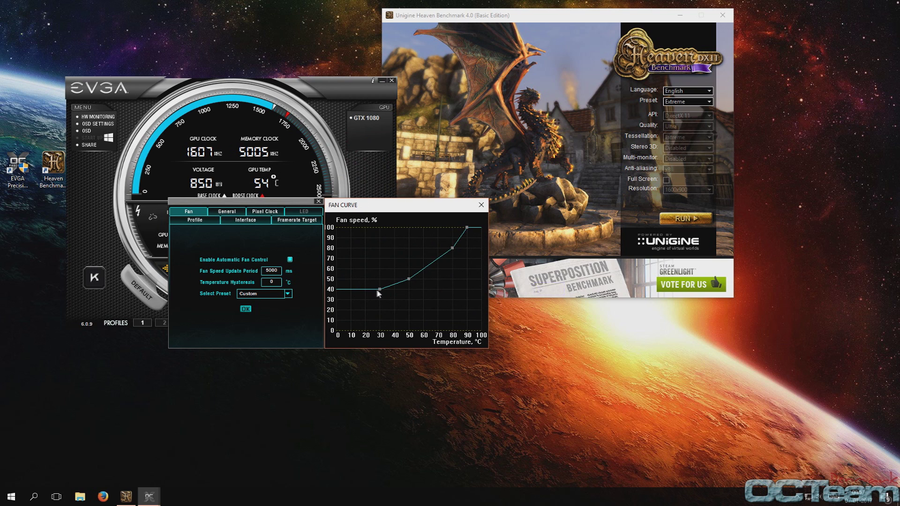
pyautogui.moveTo(380, 289); pyautogui.dragTo(393, 258)
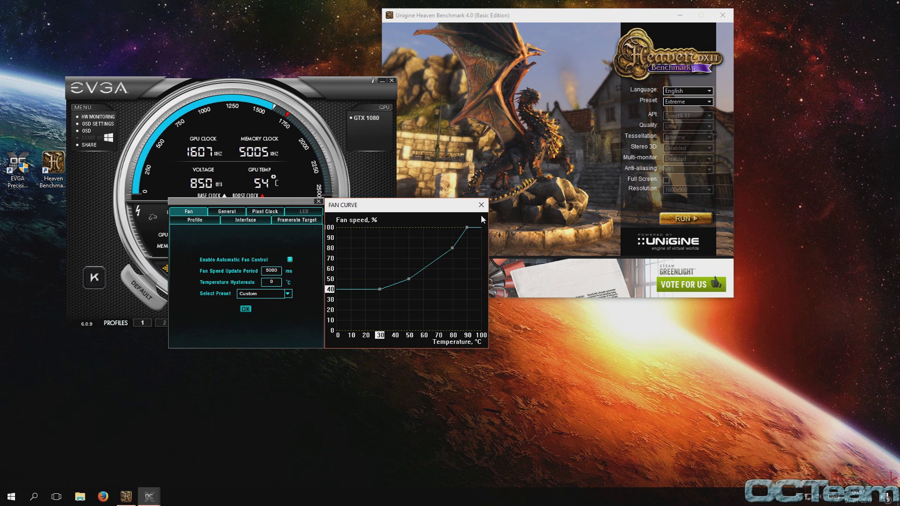
pyautogui.click(481, 206)
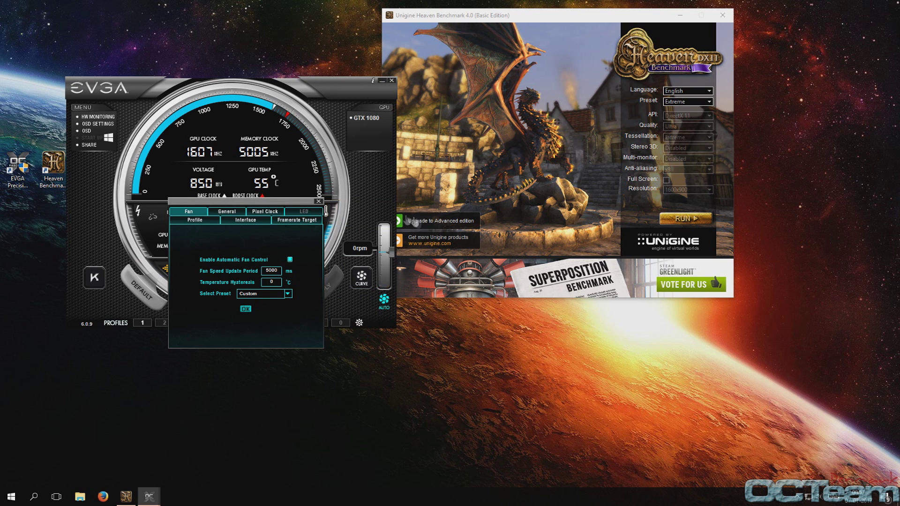
pyautogui.click(319, 201)
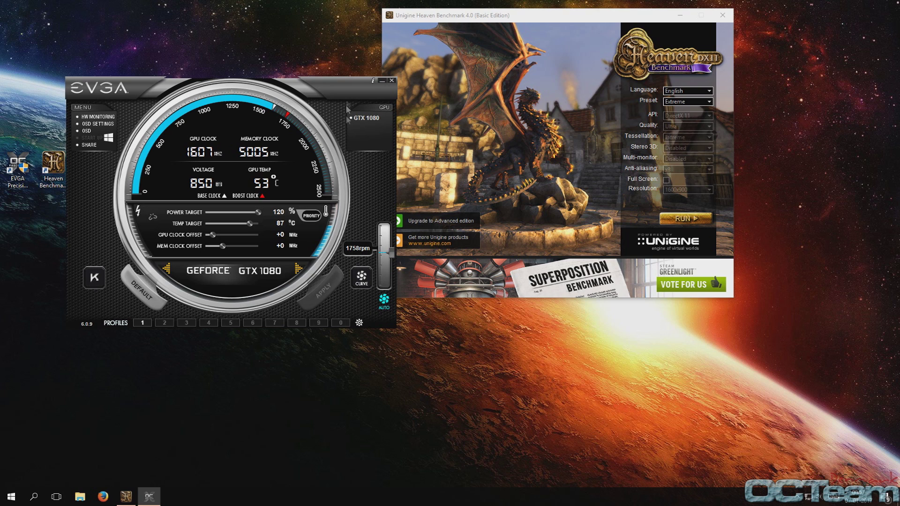
pyautogui.moveTo(344, 88); pyautogui.dragTo(332, 77)
# - Arrange the running Heaven window behind Precision X, which shows the GPU at 1860 MHz
pyautogui.moveTo(556, 15); pyautogui.dragTo(563, 22)
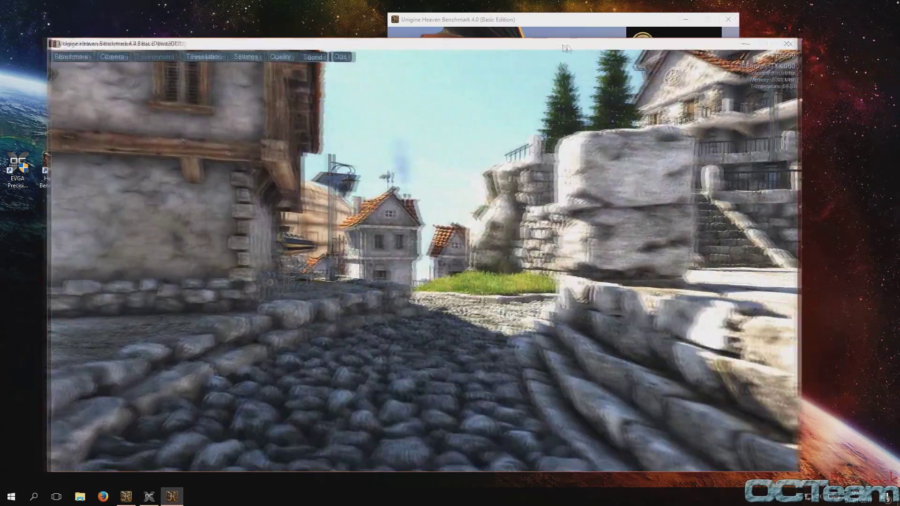
pyautogui.hotkey('alt', 'Tab')
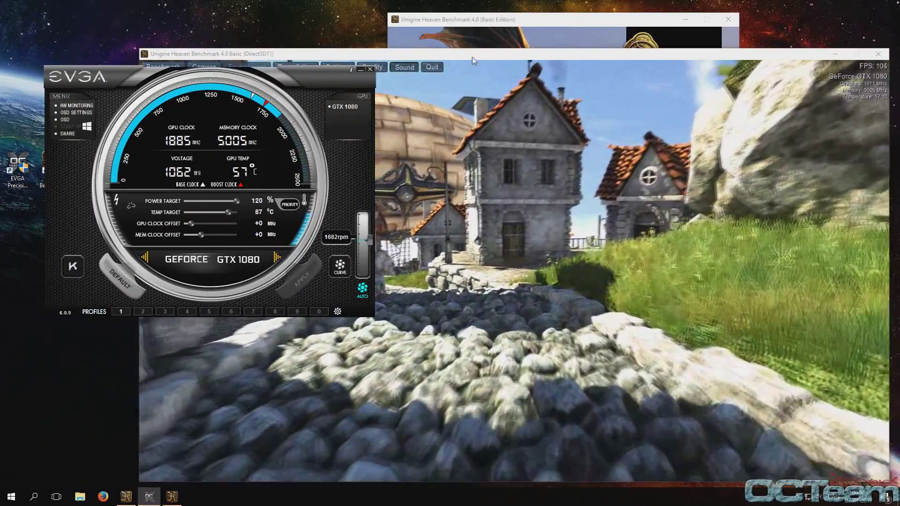
pyautogui.moveTo(473, 60); pyautogui.dragTo(476, 55)
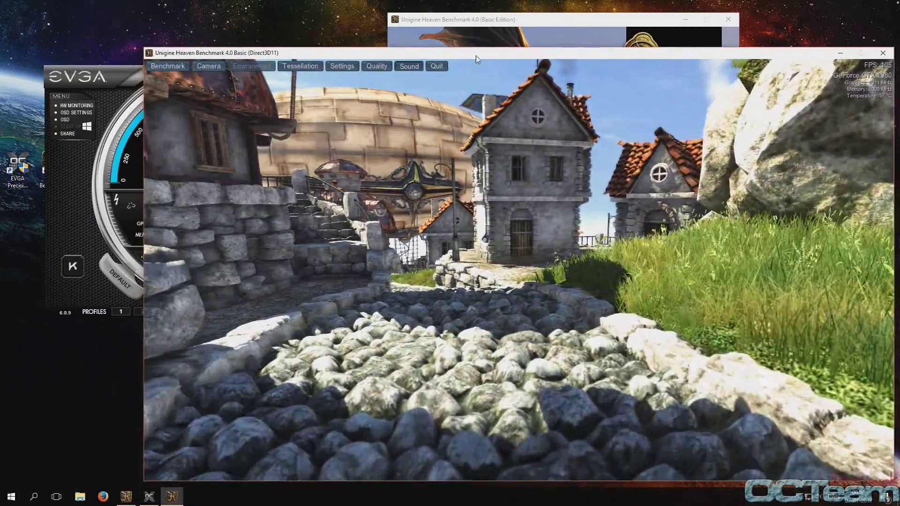
pyautogui.hotkey('alt', 'Tab')
pyautogui.moveTo(187, 83); pyautogui.dragTo(190, 109)
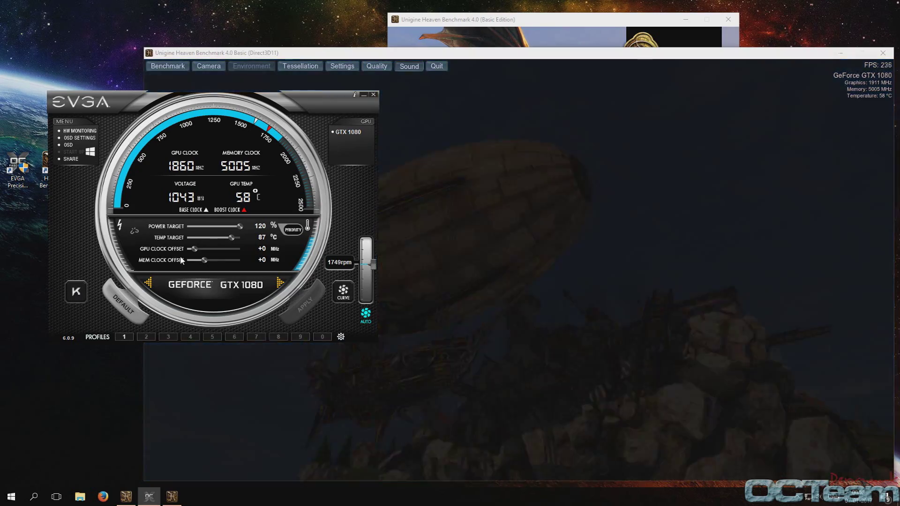
# - Apply a +60 MHz GPU clock offset, lifting the GTX 1080 to 1911 MHz at 61 °C
pyautogui.click(262, 249)
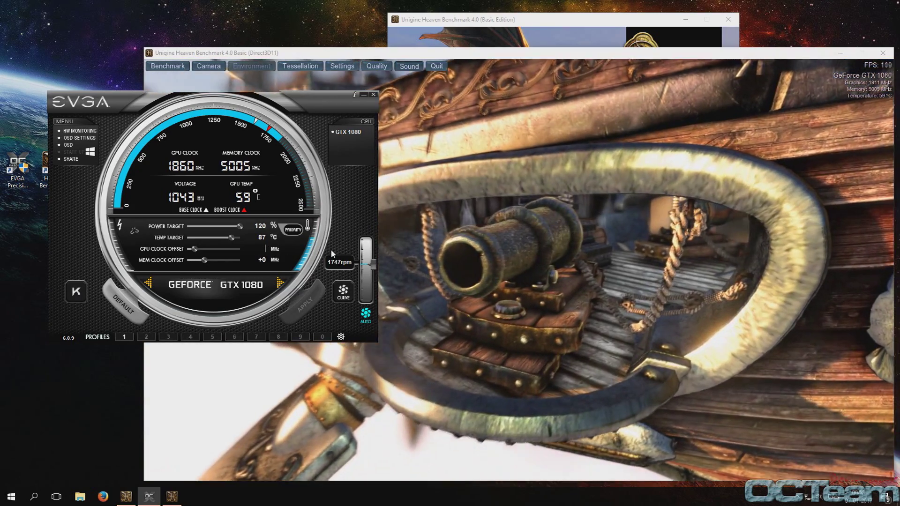
pyautogui.write('50')
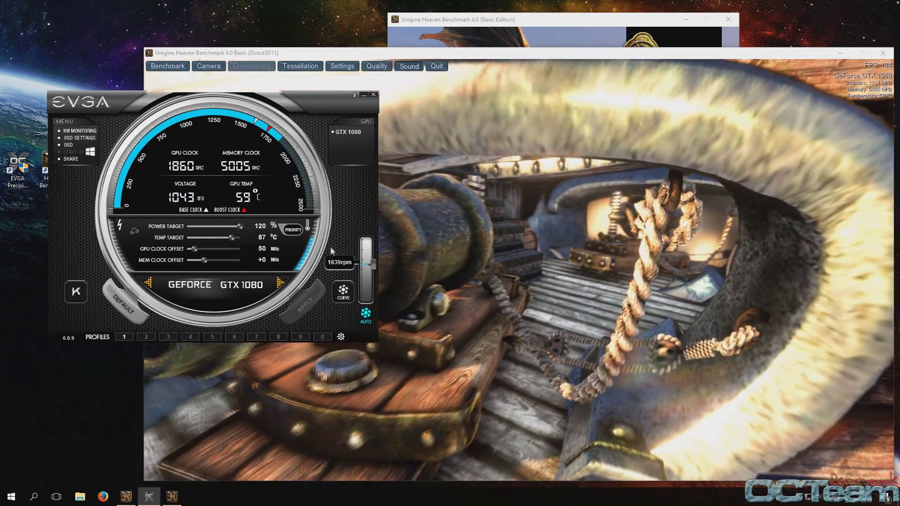
pyautogui.moveTo(195, 248); pyautogui.dragTo(197, 249)
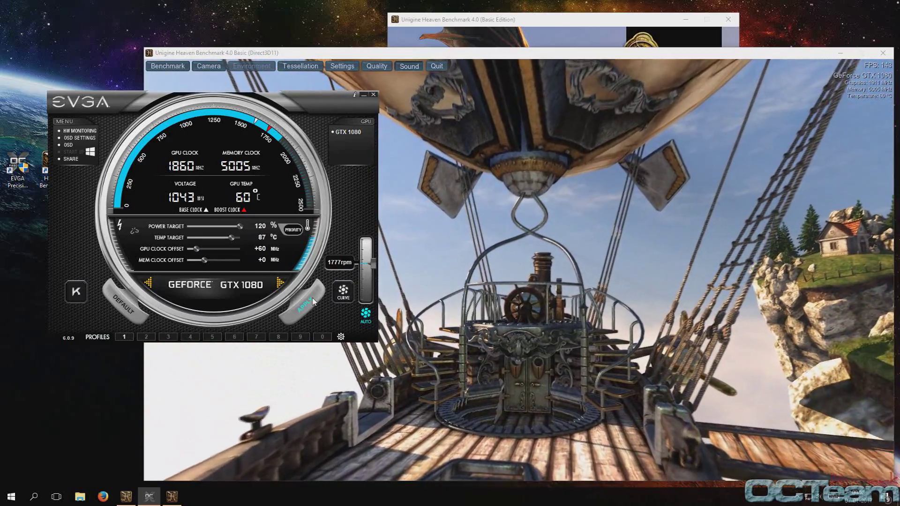
pyautogui.click(313, 300)
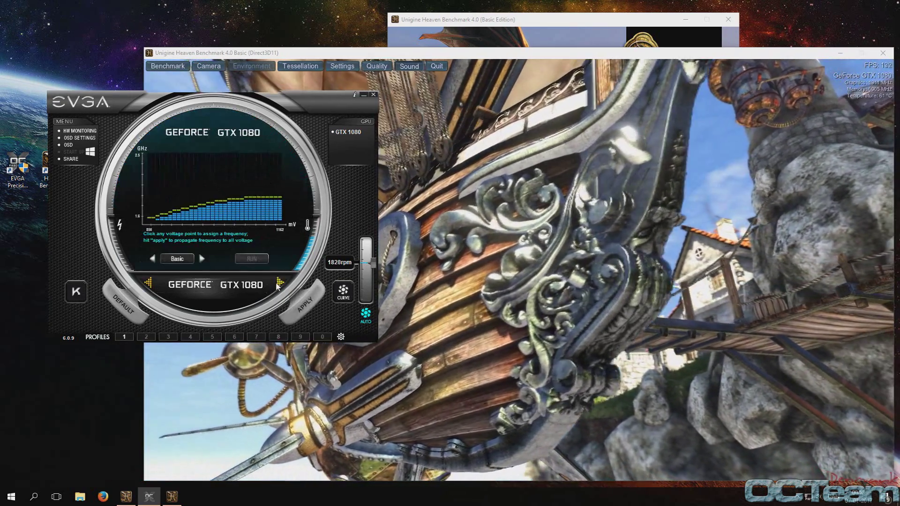
pyautogui.click(270, 284)
# - Open the hardware monitor graphs, scroll through them, and park the monitor window near the top right
pyautogui.click(270, 285)
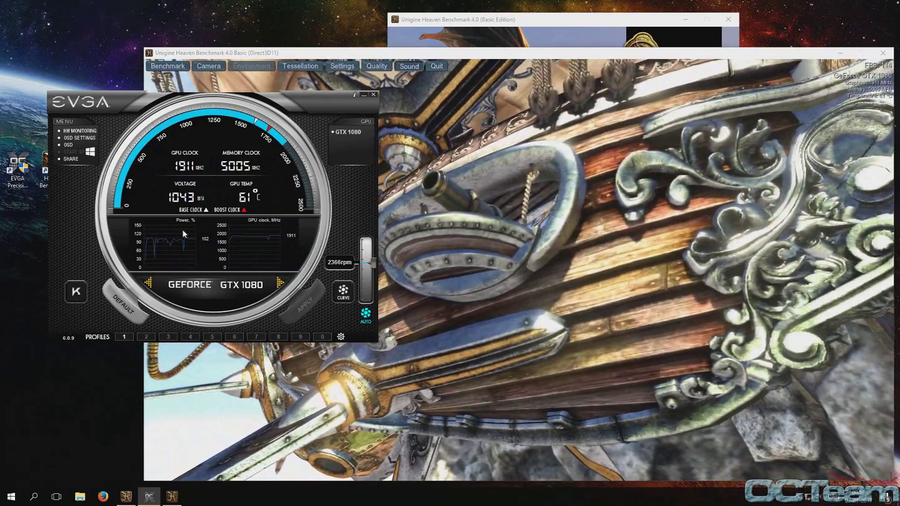
pyautogui.click(184, 234)
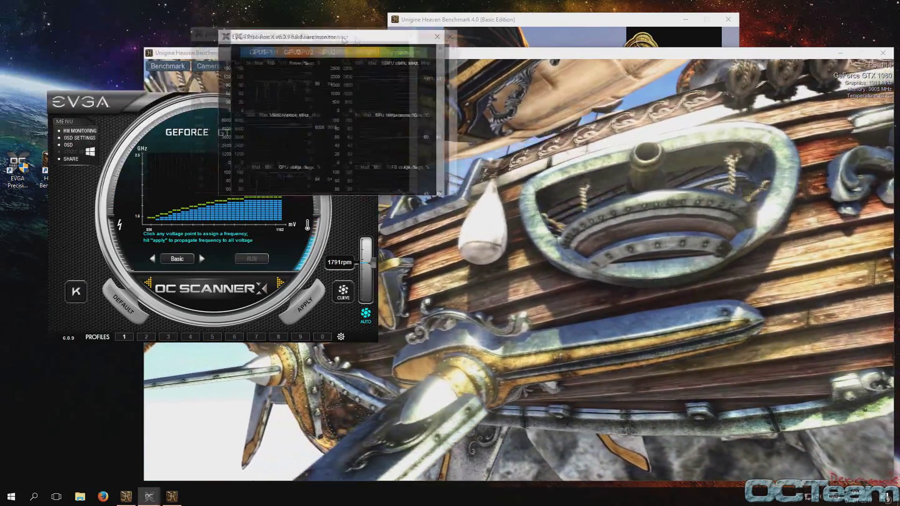
pyautogui.moveTo(345, 40); pyautogui.dragTo(528, 69)
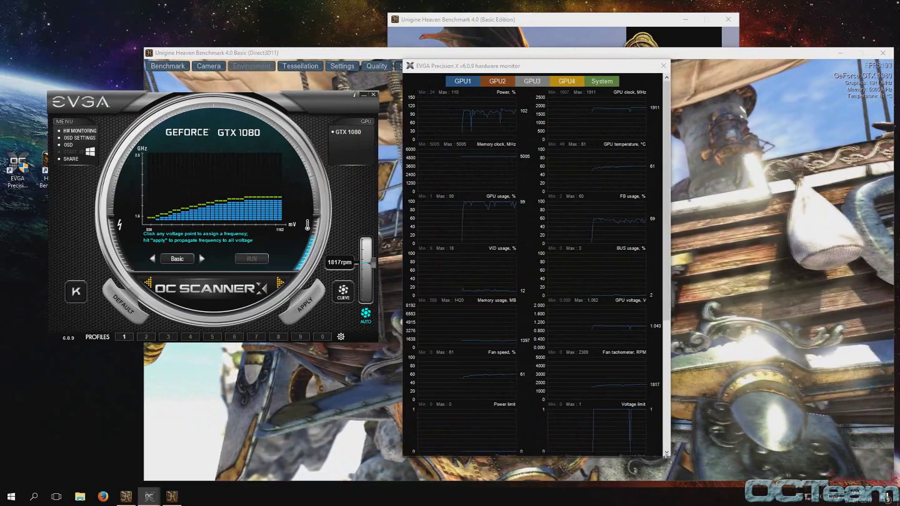
pyautogui.scroll(-1, 595, 300)
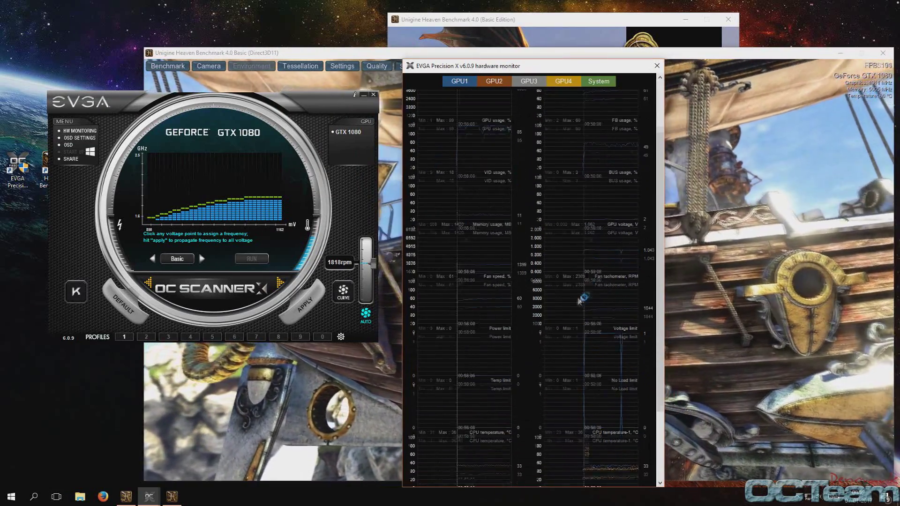
pyautogui.scroll(-2, 581, 298)
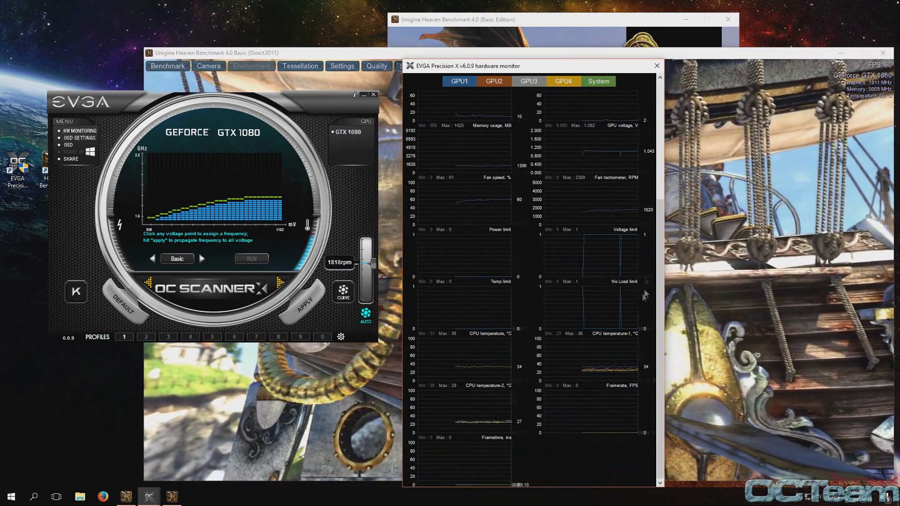
pyautogui.scroll(2, 512, 328)
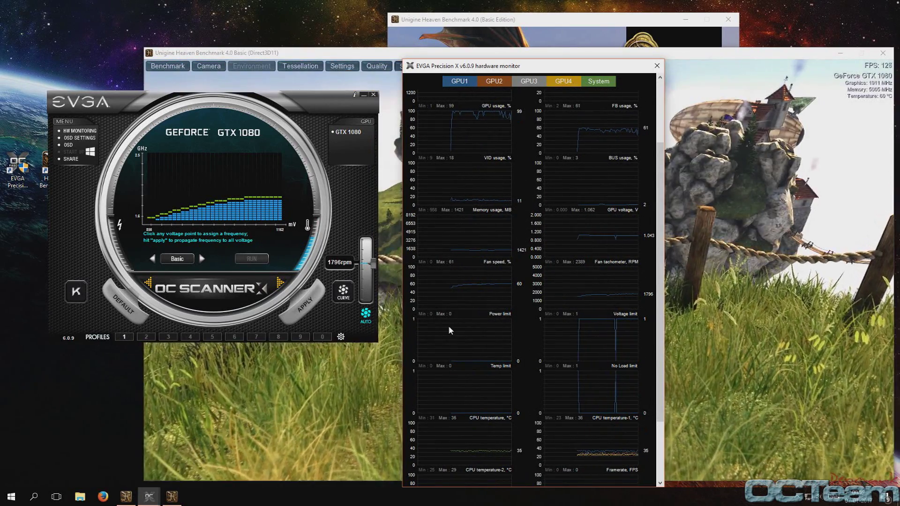
pyautogui.scroll(2, 512, 327)
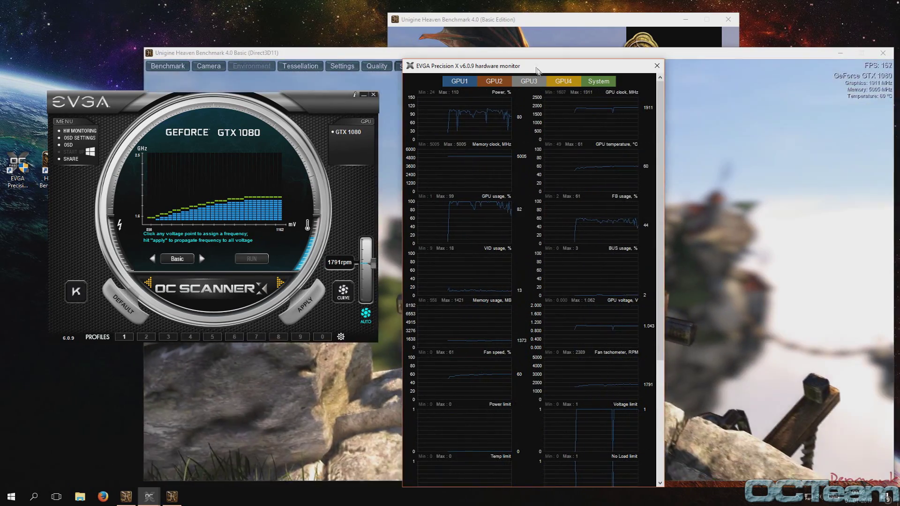
pyautogui.moveTo(529, 71); pyautogui.dragTo(588, 19)
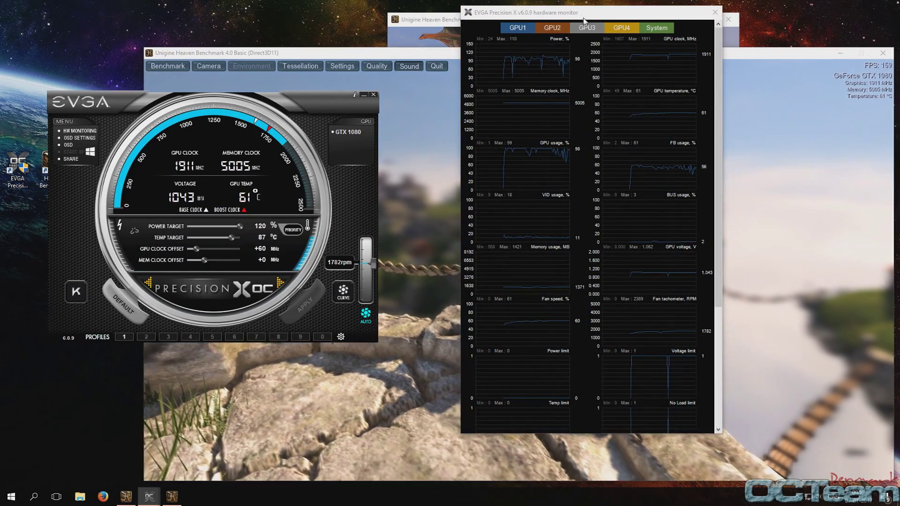
pyautogui.moveTo(610, 27); pyautogui.dragTo(585, 29)
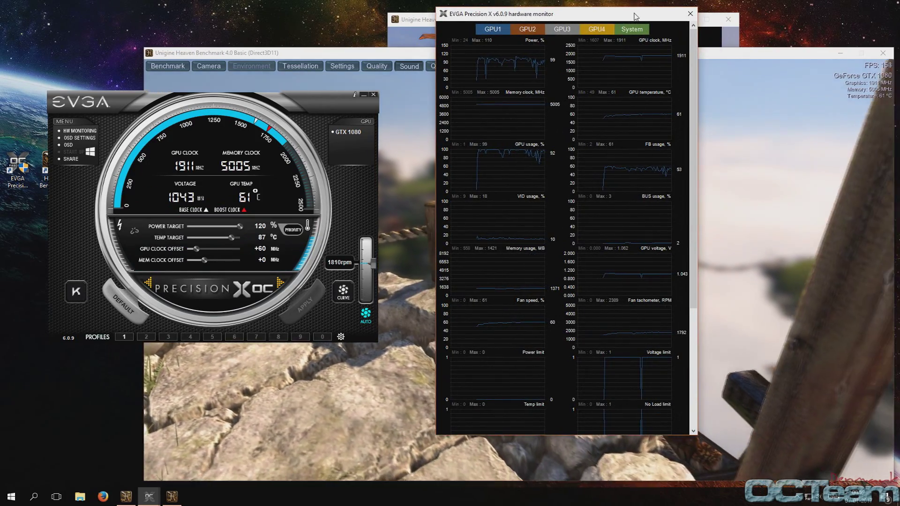
# - Minimize the hardware monitor and apply a +109 MHz GPU clock offset, reaching 1961 MHz
pyautogui.click(690, 14)
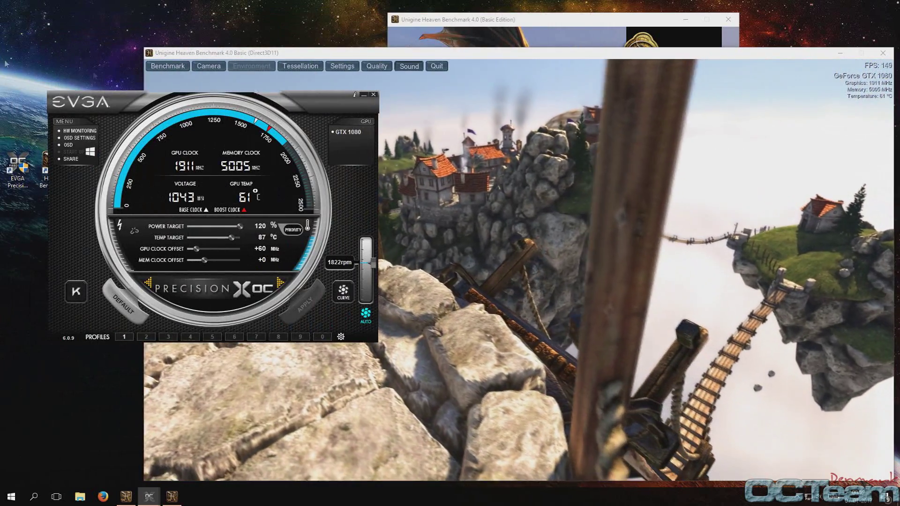
pyautogui.moveTo(204, 240); pyautogui.dragTo(211, 236)
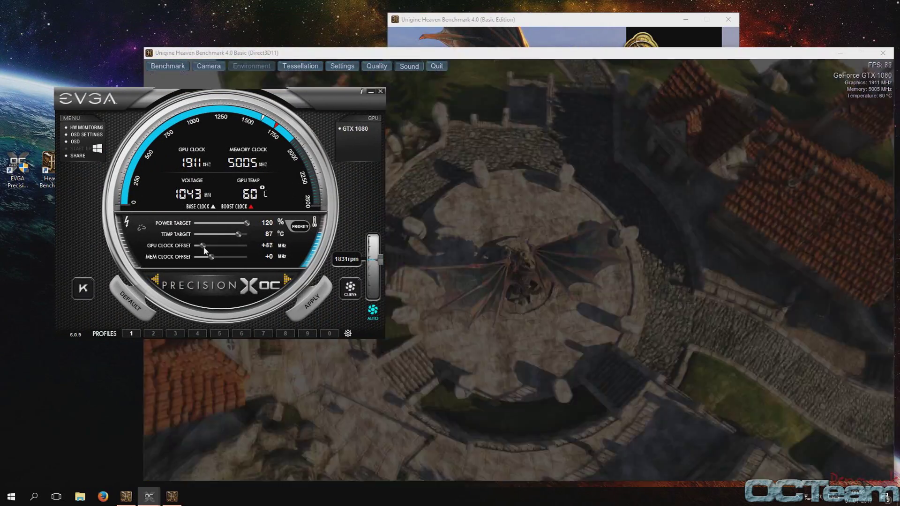
pyautogui.moveTo(203, 251); pyautogui.dragTo(206, 250)
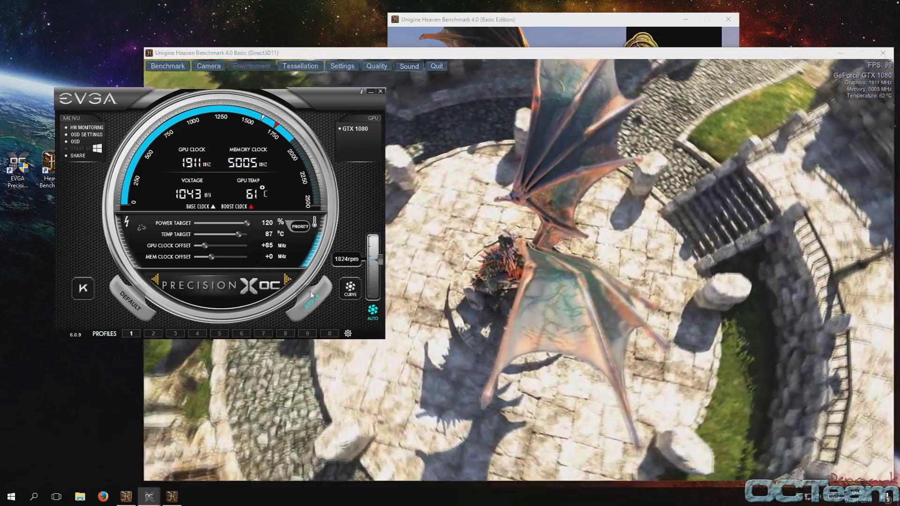
pyautogui.click(310, 295)
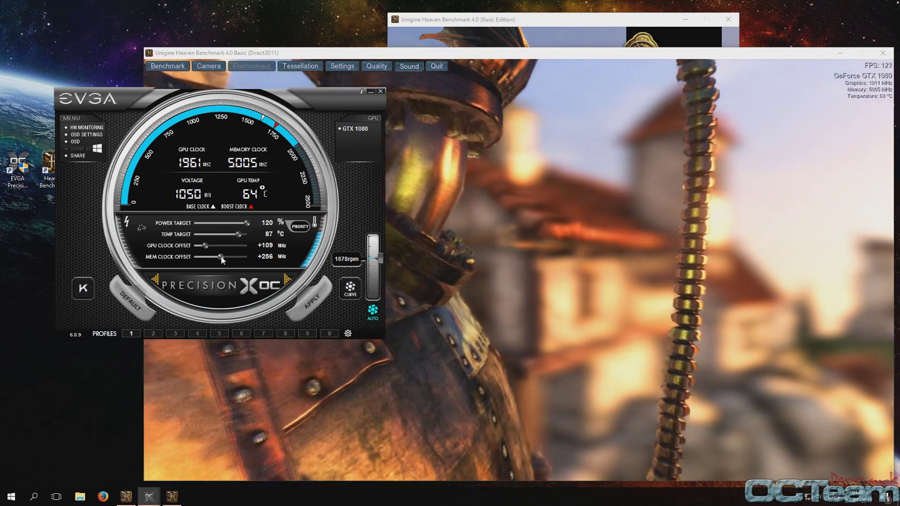
# - Apply +134 MHz core and +176 MHz memory offsets for 1987 MHz GPU and 5181 MHz memory
pyautogui.moveTo(213, 258); pyautogui.dragTo(218, 258)
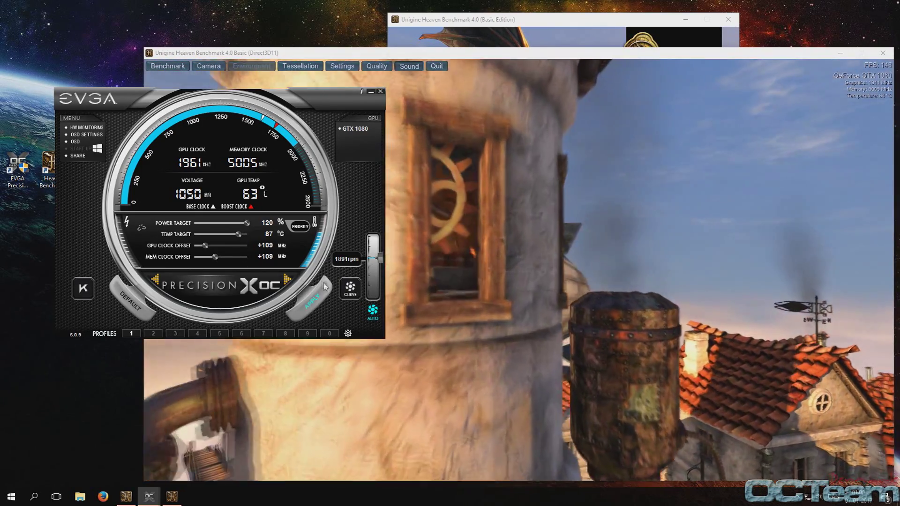
pyautogui.click(323, 288)
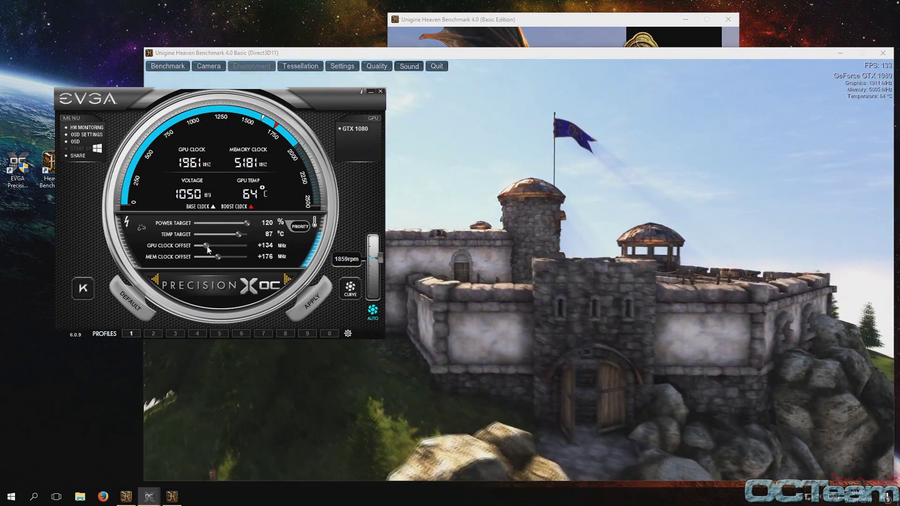
pyautogui.click(311, 300)
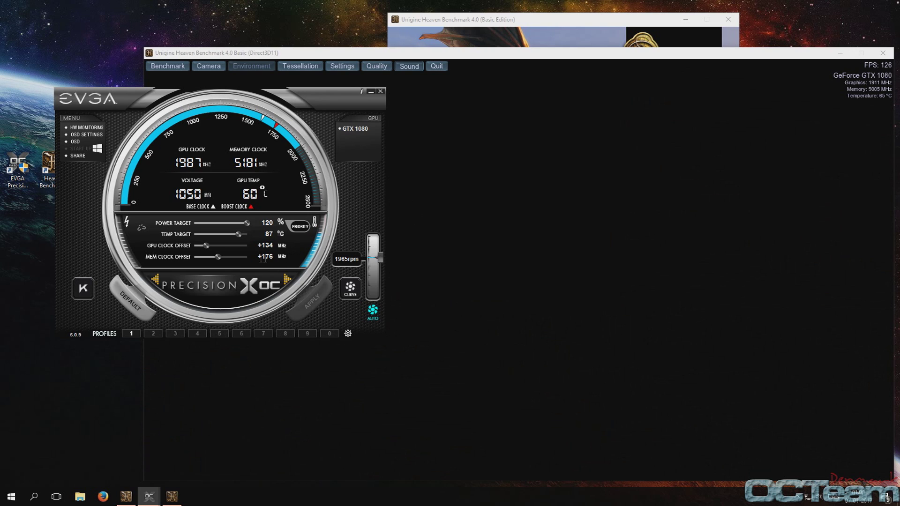
# - Apply +269 MHz memory and +147 MHz core offsets, reaching 1999 MHz GPU and 5273 MHz memory
pyautogui.moveTo(218, 256); pyautogui.dragTo(223, 257)
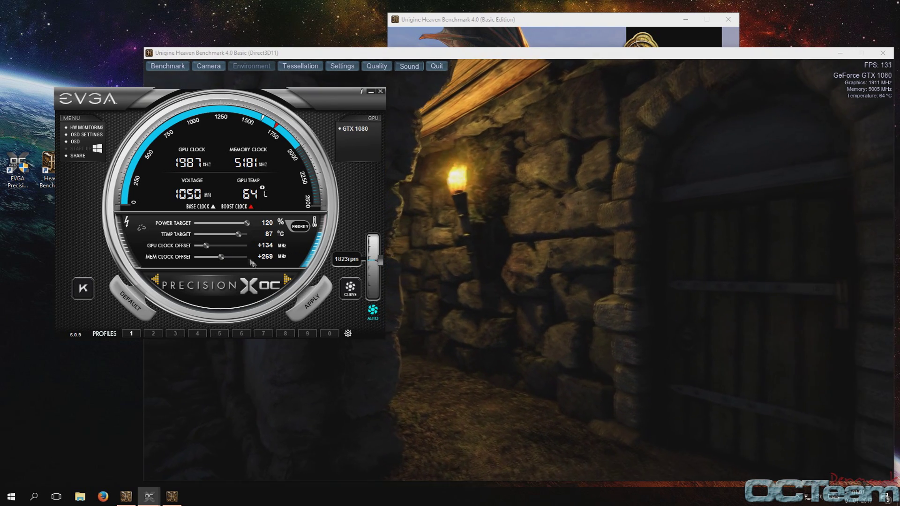
pyautogui.click(323, 300)
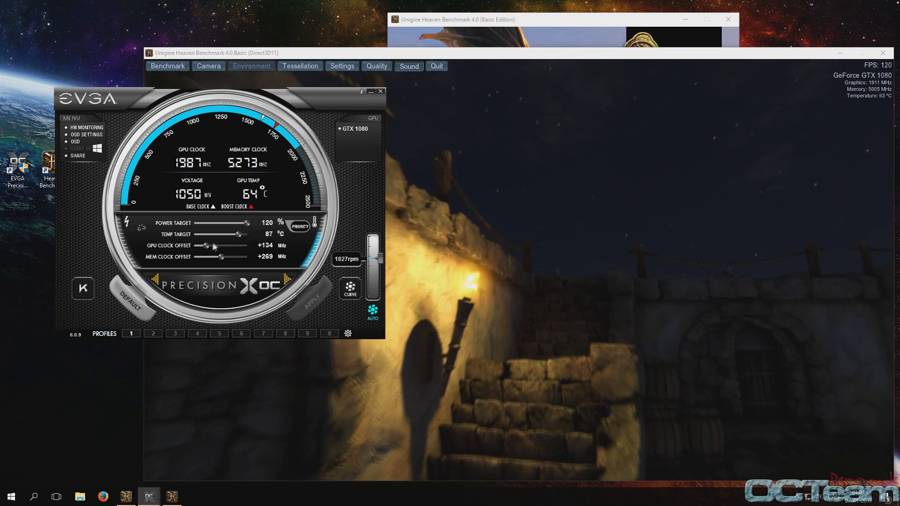
pyautogui.moveTo(208, 248); pyautogui.dragTo(208, 247)
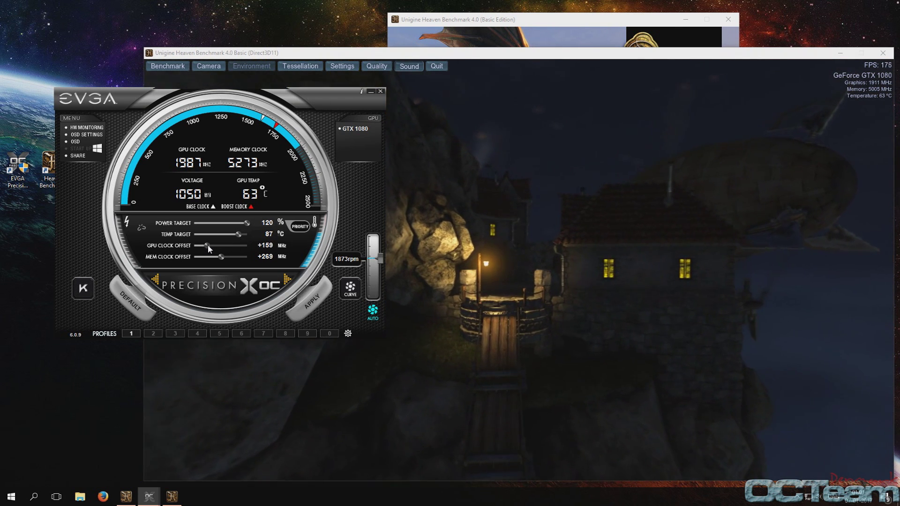
pyautogui.moveTo(207, 245); pyautogui.dragTo(207, 249)
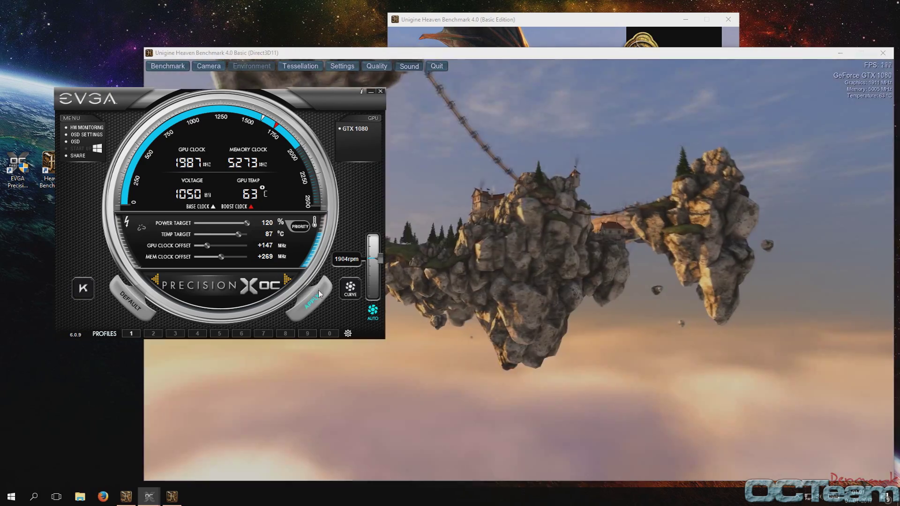
pyautogui.click(319, 292)
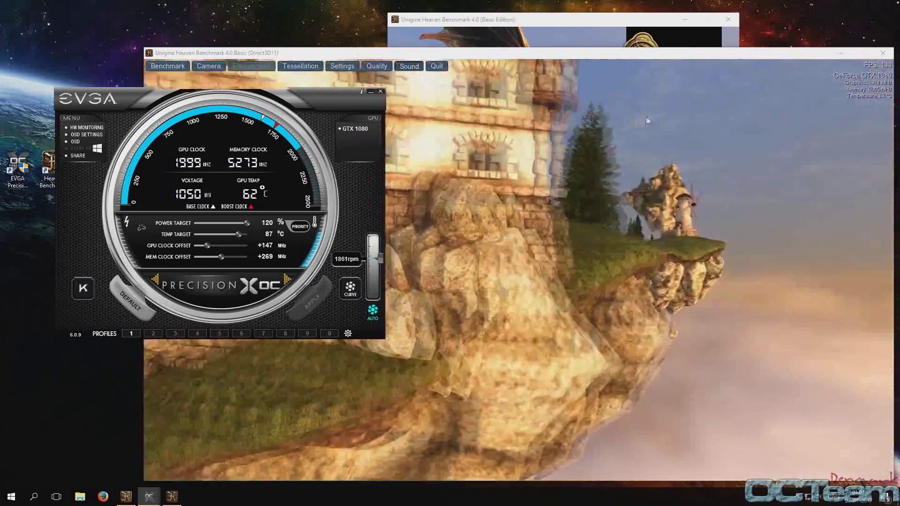
# - Move the Heaven window up-left, start a timed benchmark run, and keep Precision X in front
pyautogui.moveTo(483, 53); pyautogui.dragTo(464, 47)
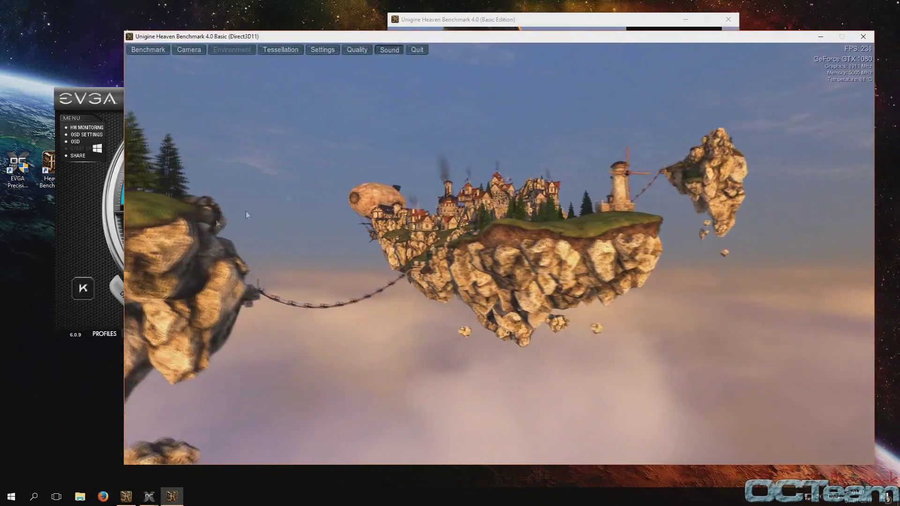
pyautogui.hotkey('alt', 'Tab')
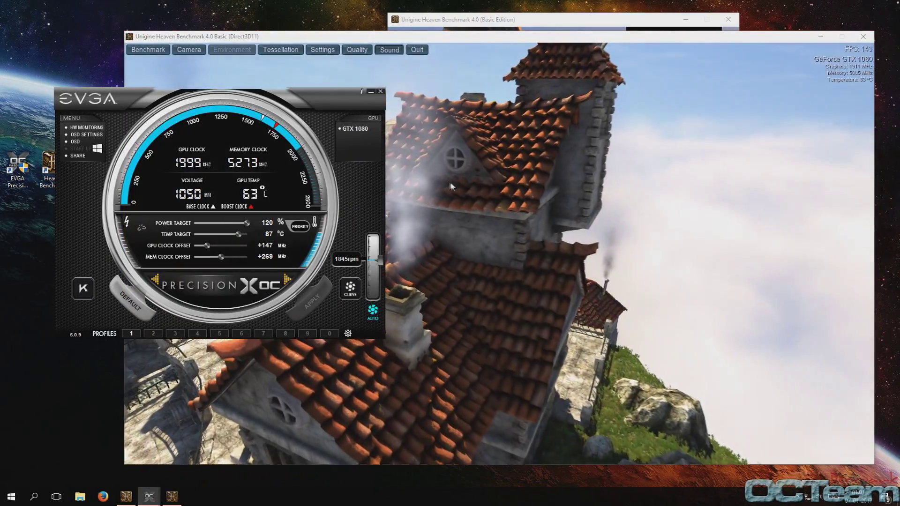
pyautogui.click(451, 181)
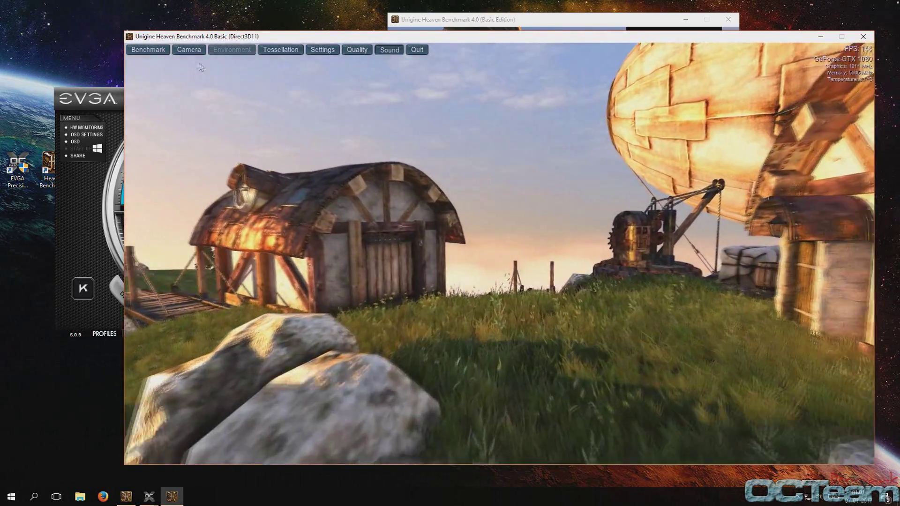
pyautogui.click(137, 50)
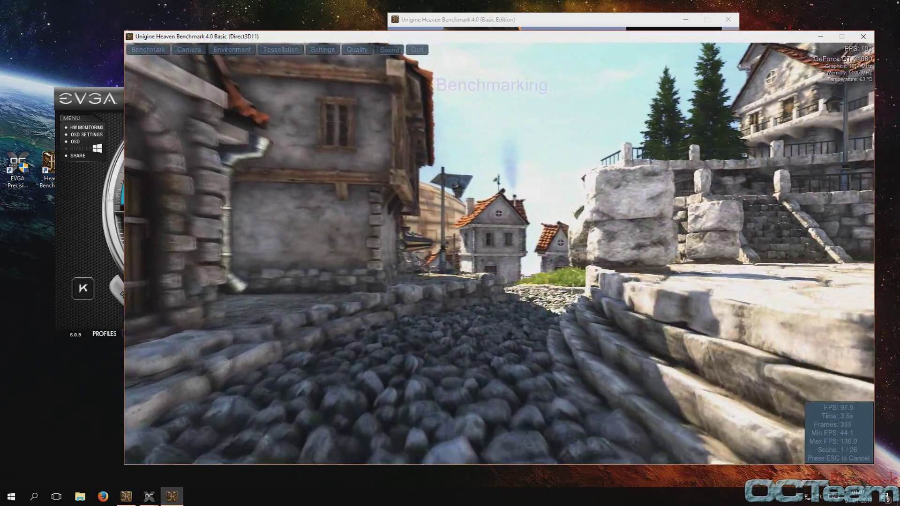
pyautogui.click(149, 496)
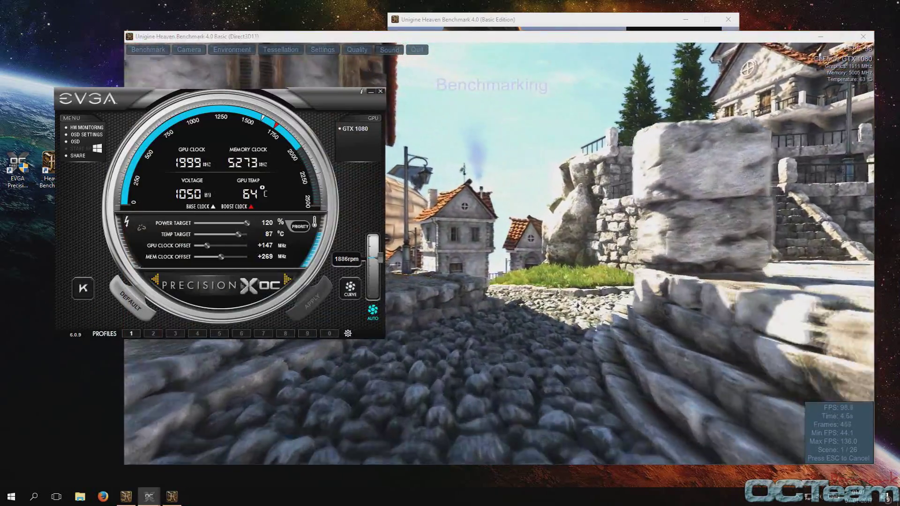